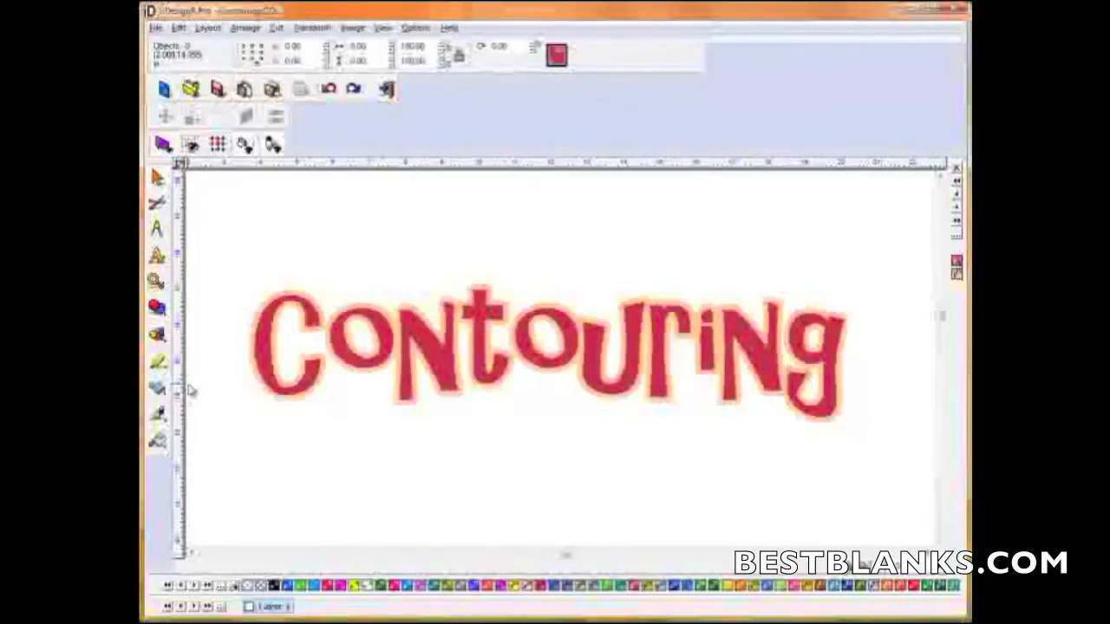
Draw an oval about 18.77 by 6.54 in around the Contouring text and turn it into a contour cut line.
click(157, 336)
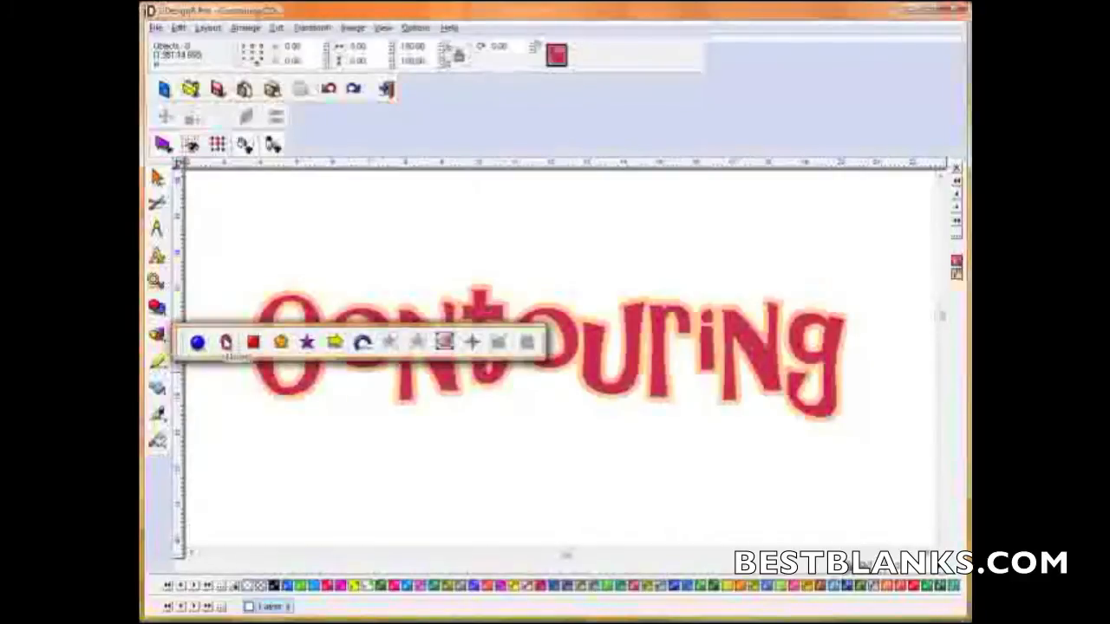
click(225, 342)
drag(239, 256, 900, 477)
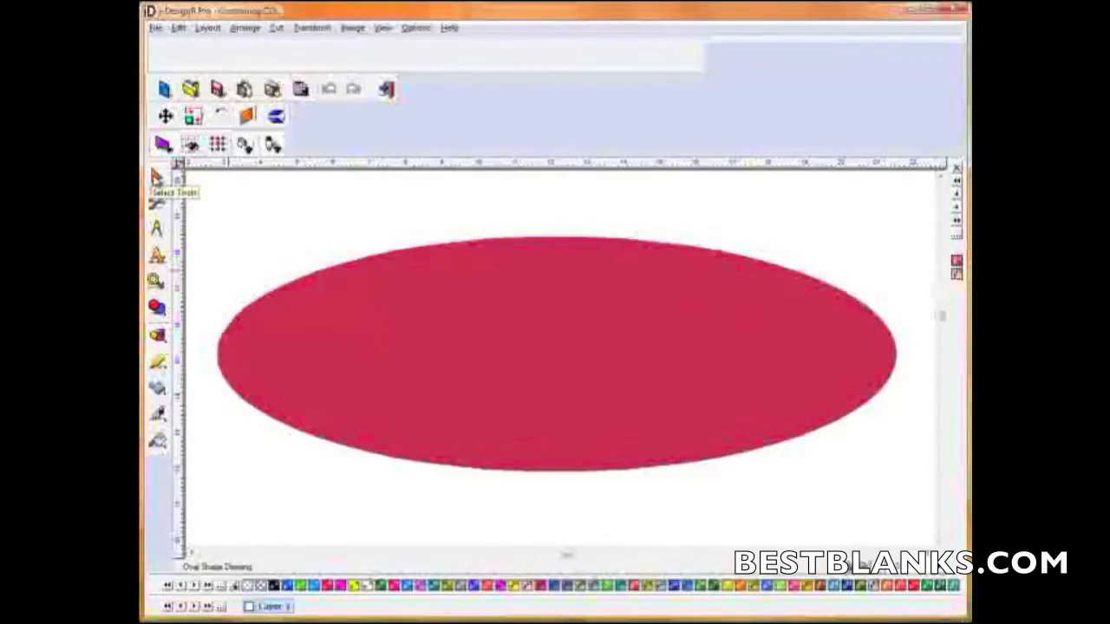
click(156, 177)
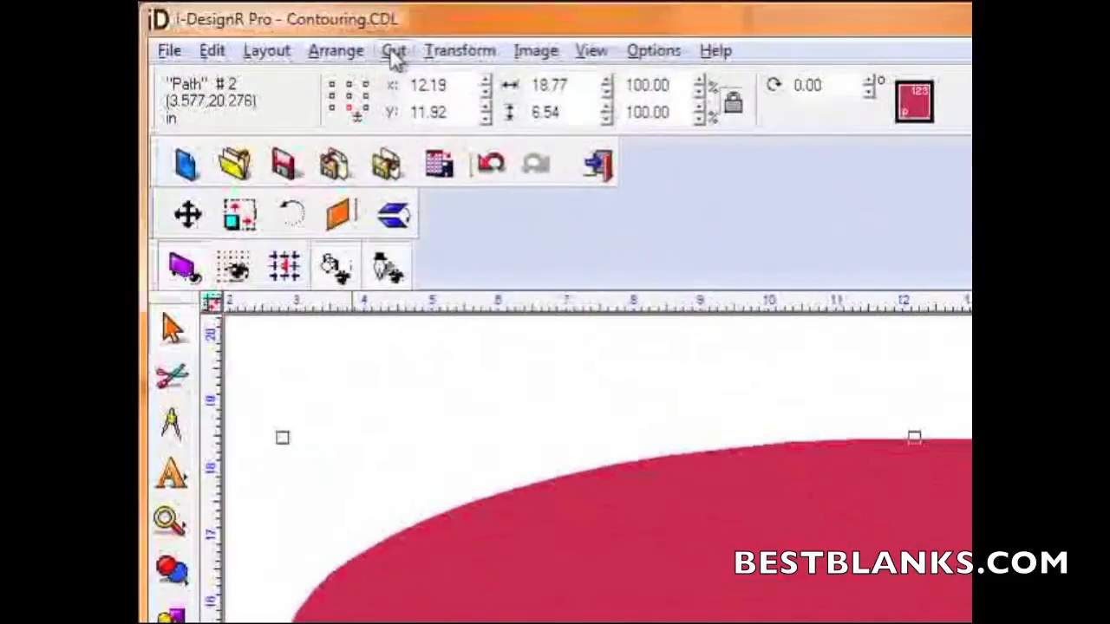
click(395, 52)
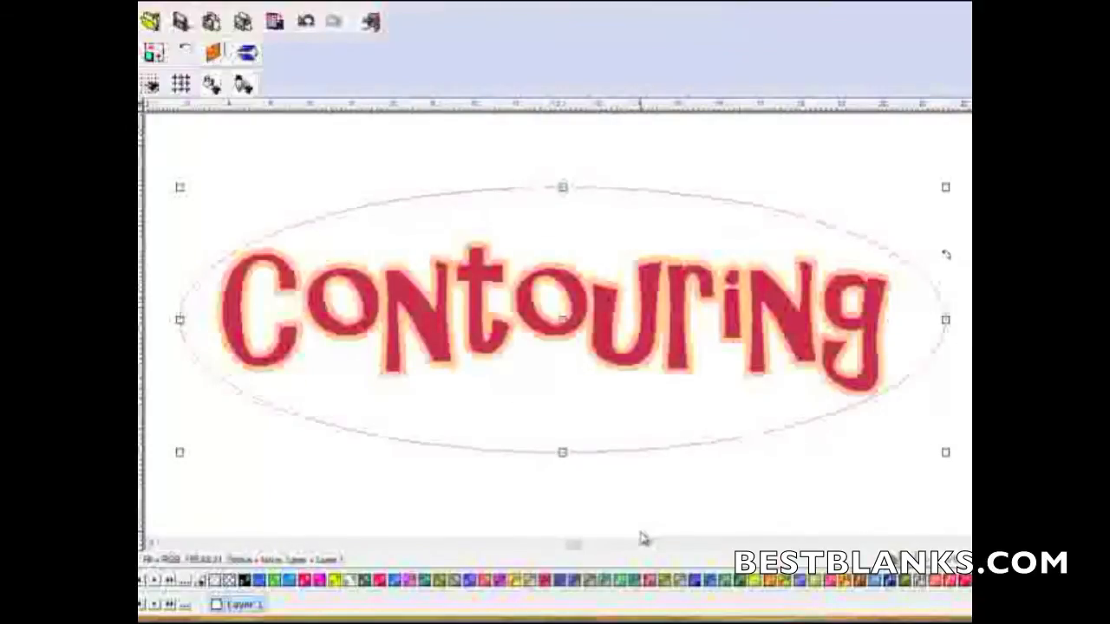
key(ctrl+z)
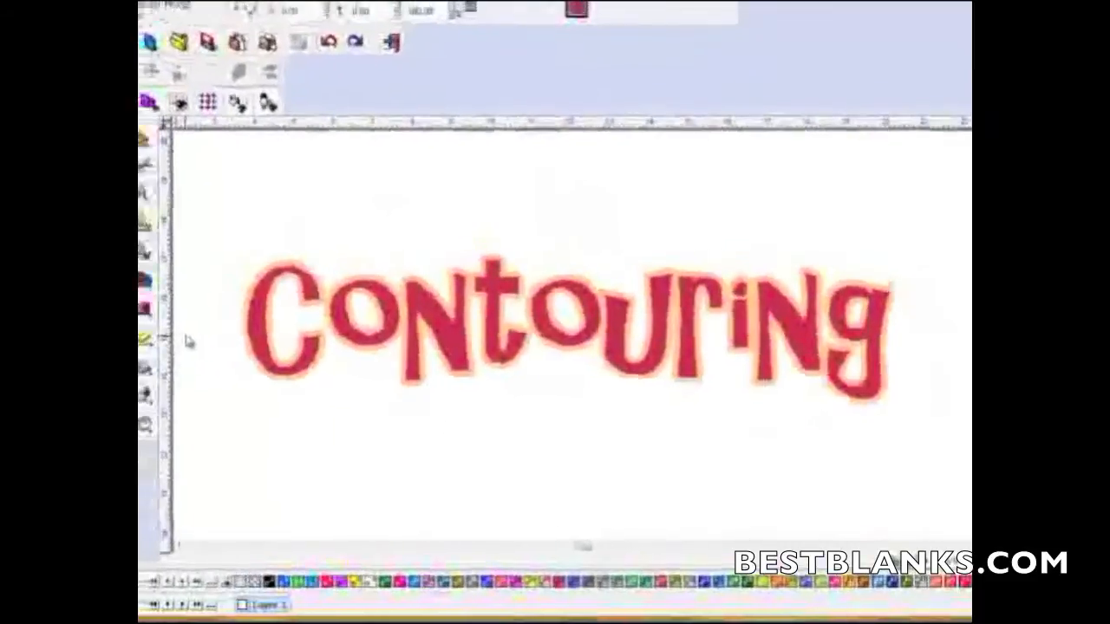
Draw a rectangle about 17 by 5 in around the Contouring text and round its corners.
click(144, 308)
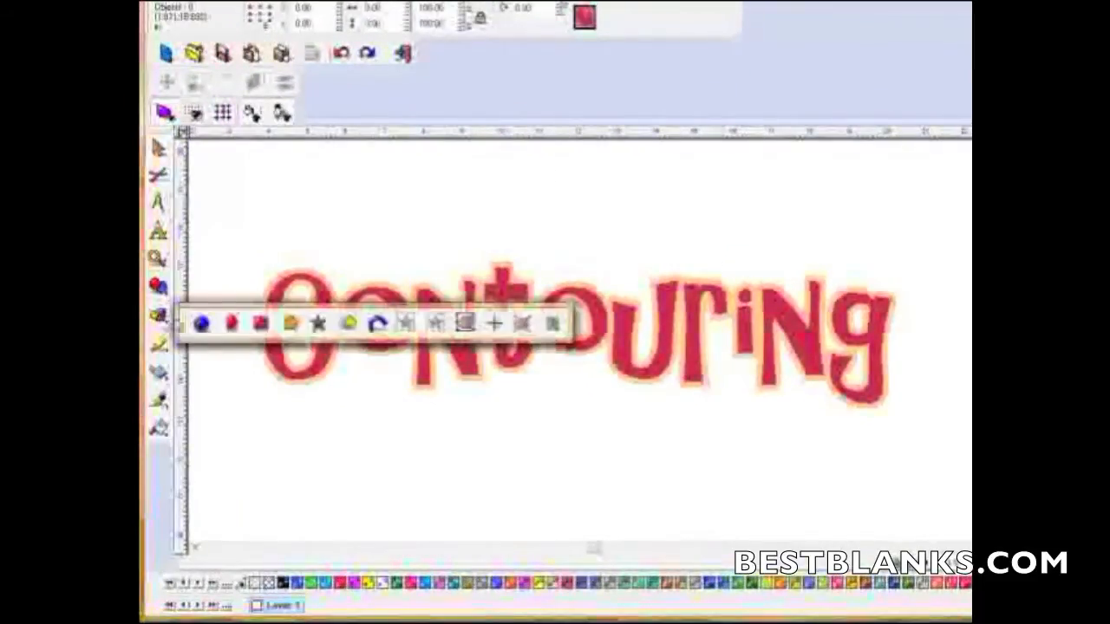
click(261, 324)
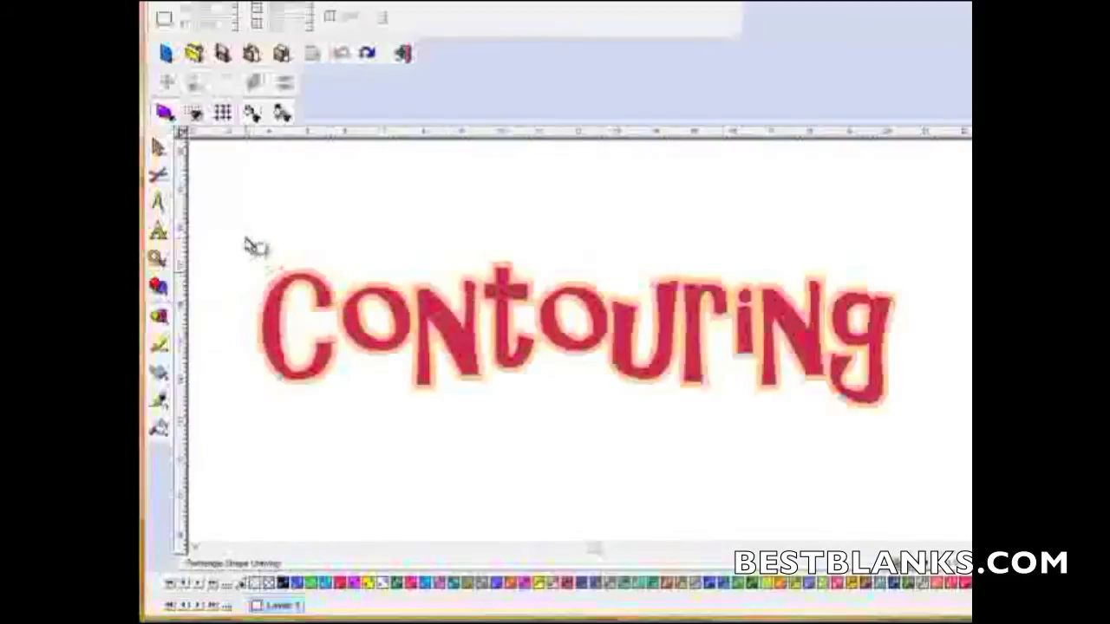
drag(251, 230, 919, 428)
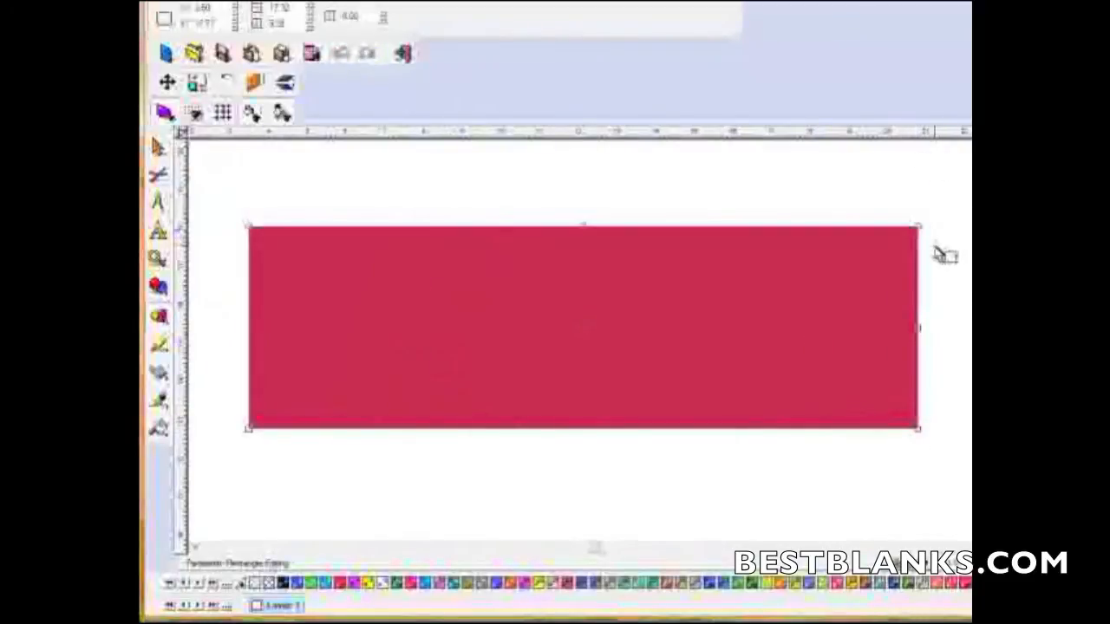
drag(923, 236, 884, 243)
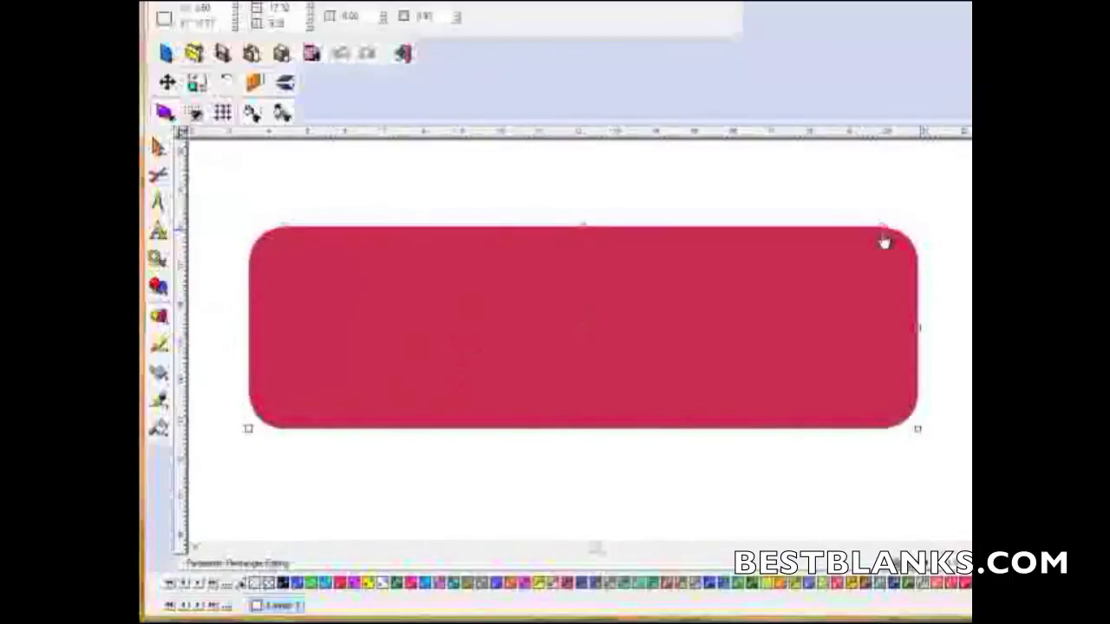
click(158, 146)
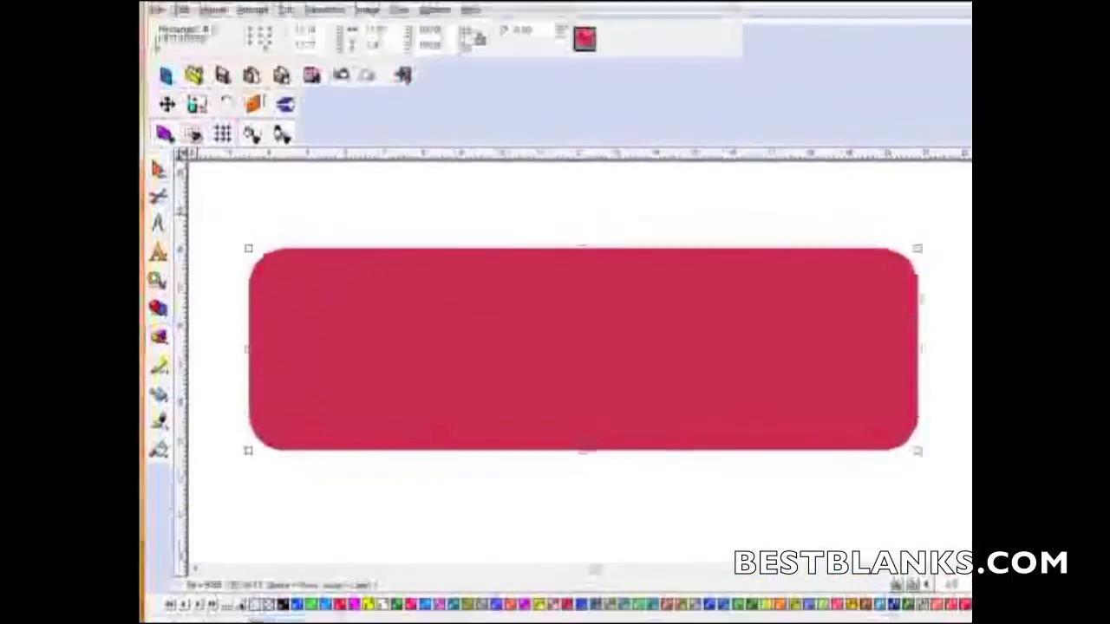
Turn the rounded rectangle into a contour cut line around the lettering and deselect it.
click(288, 33)
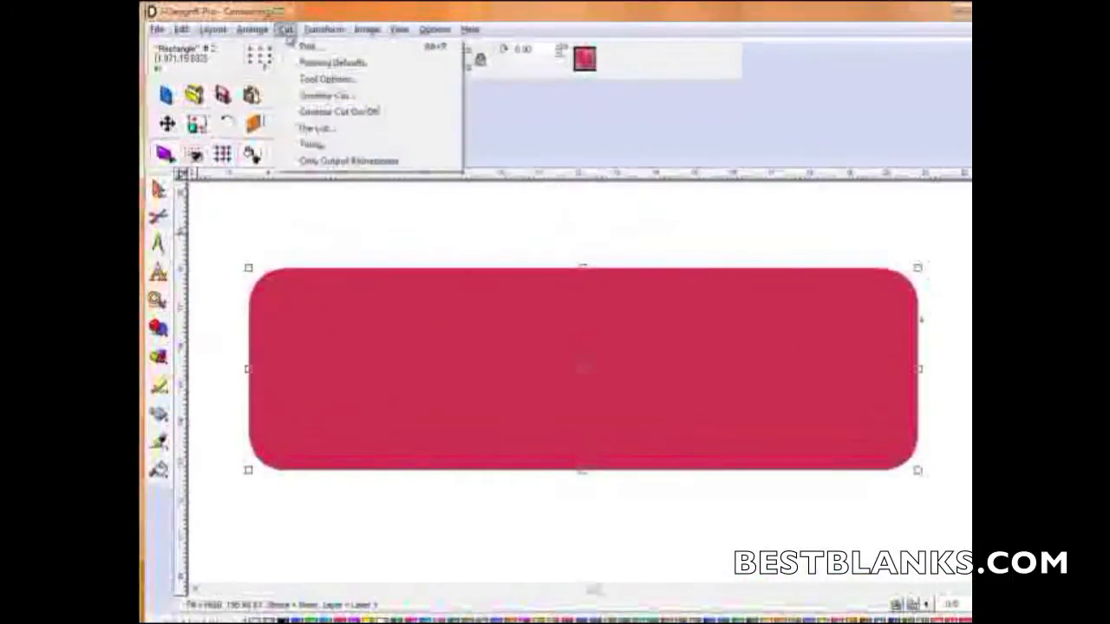
click(313, 115)
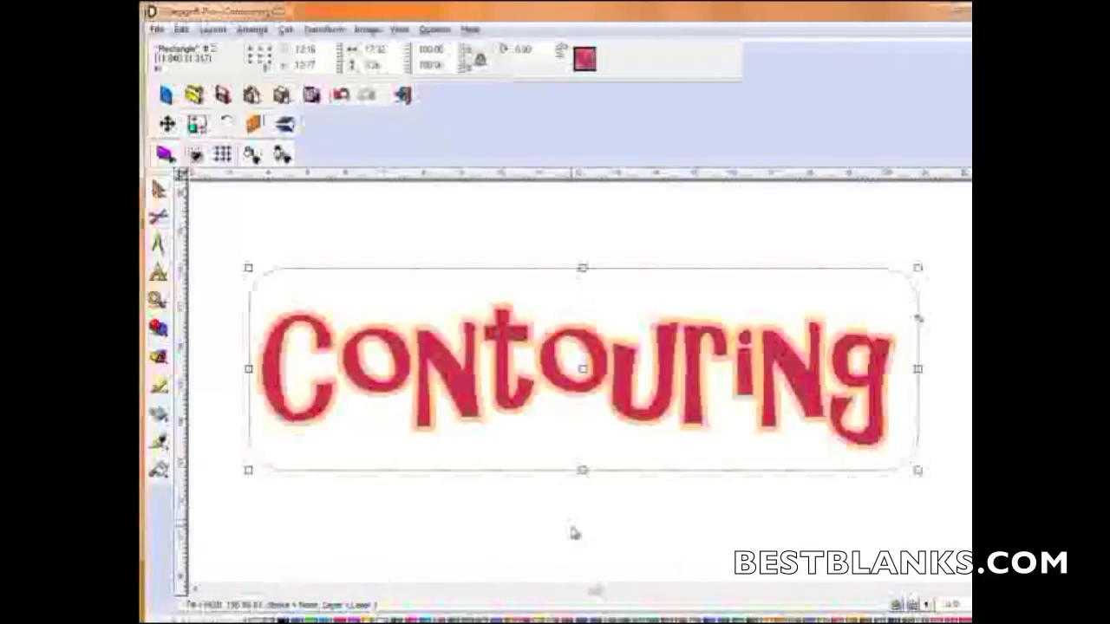
click(572, 533)
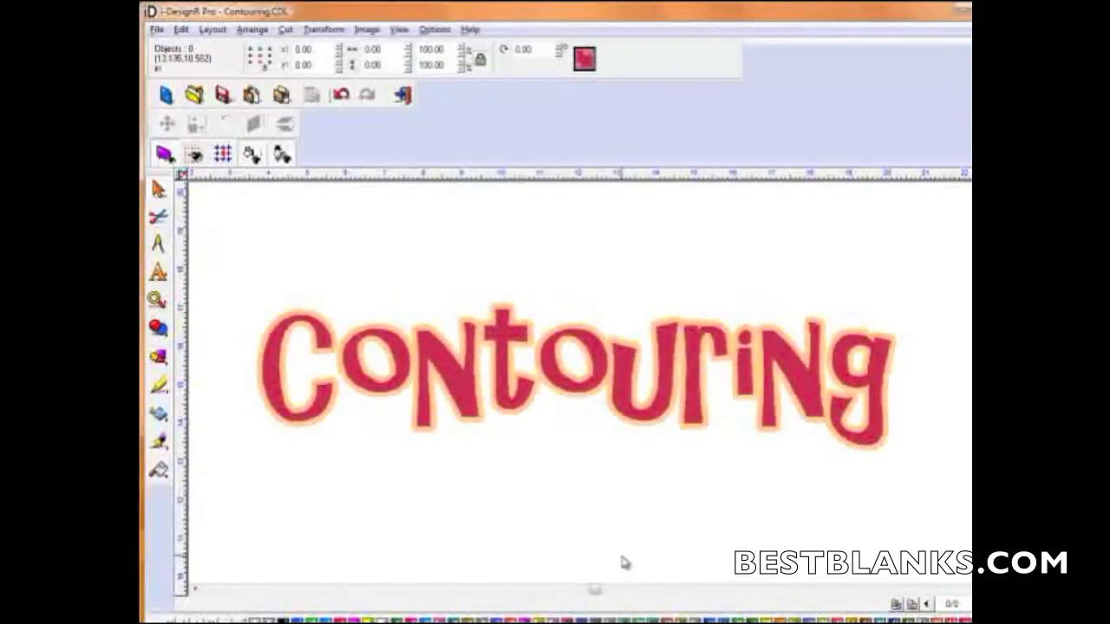
Select the Contouring text and start a Contour Cut on it.
click(609, 384)
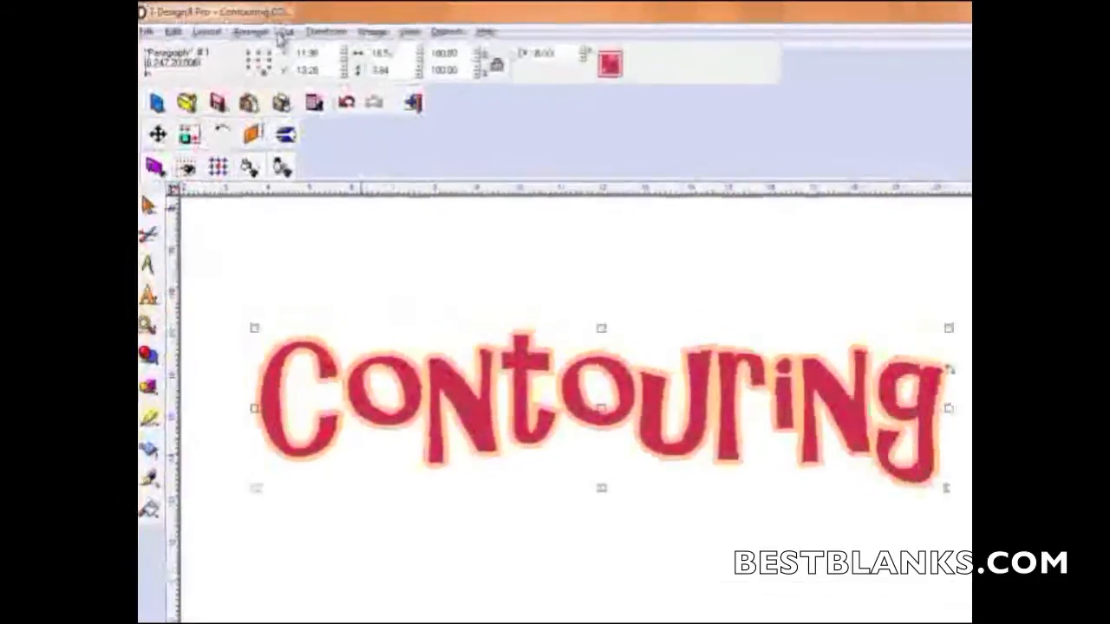
click(283, 32)
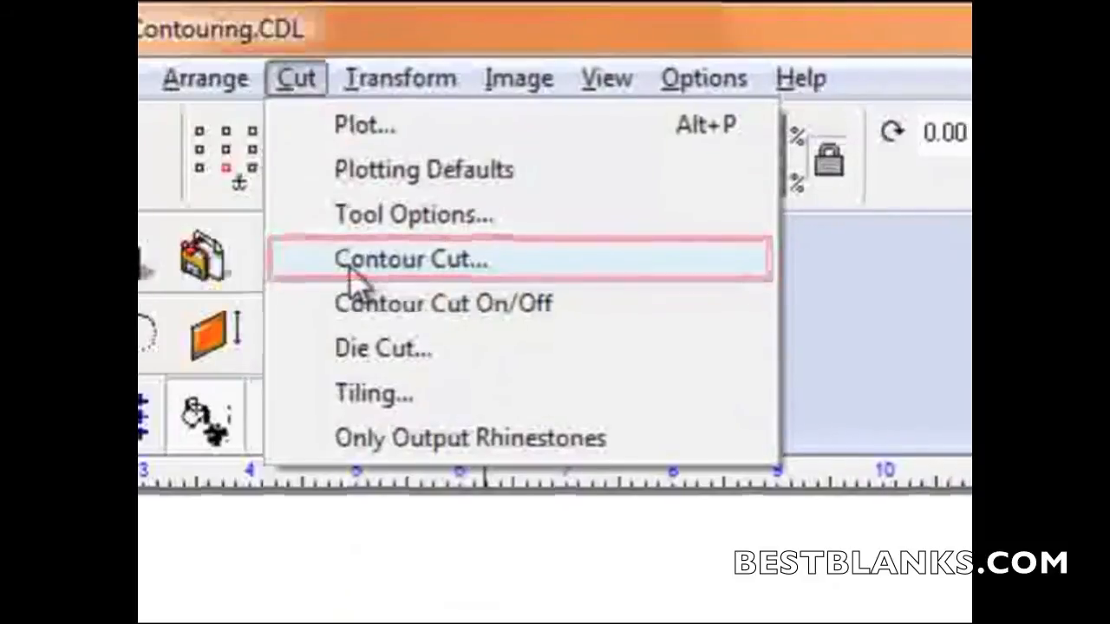
click(355, 284)
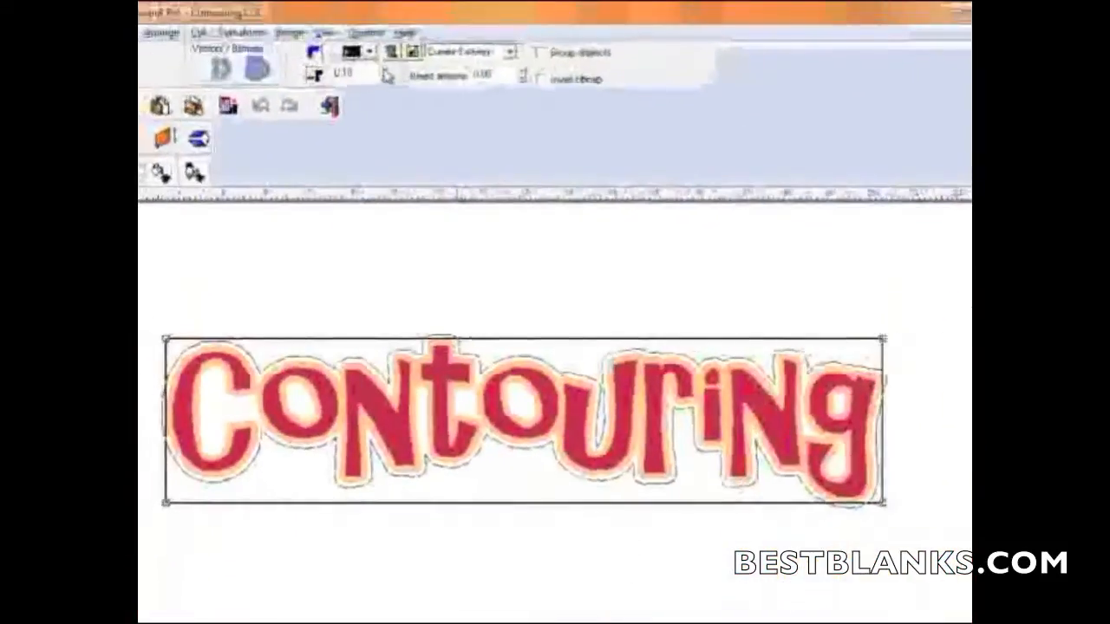
Increase the contour cut's offset in several increments so the outline sits well away from the lettering.
click(384, 72)
click(384, 71)
click(384, 71)
click(385, 71)
click(384, 71)
click(384, 72)
click(386, 73)
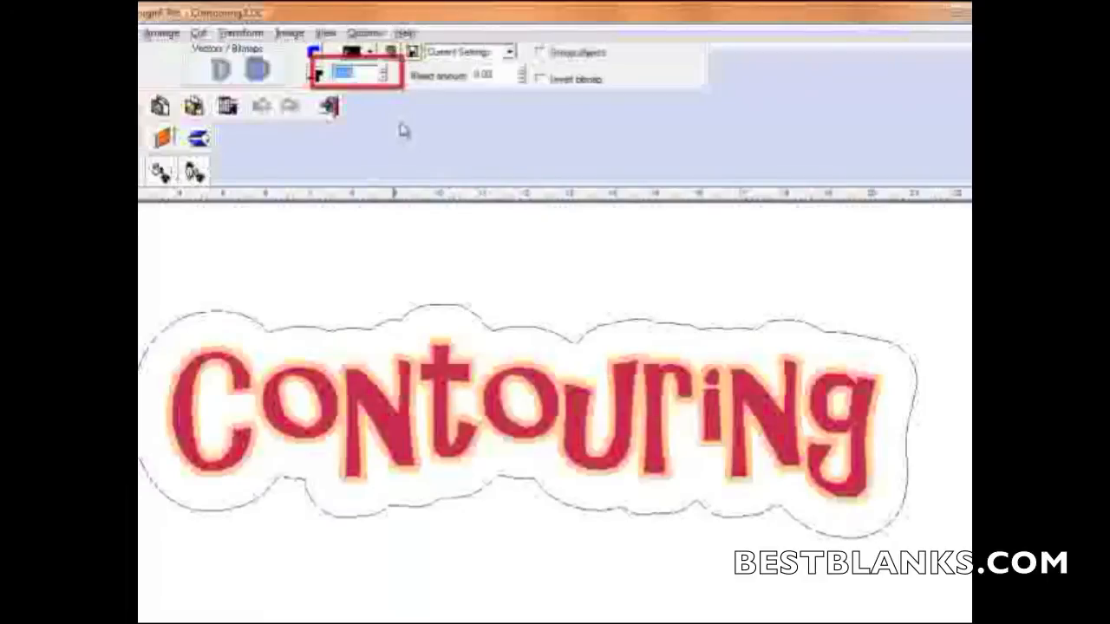
Reduce the contour offset stepwise to 0.00 so the cut line follows the lettering's edge.
click(382, 78)
click(383, 78)
click(383, 78)
click(383, 78)
click(382, 78)
click(382, 78)
click(382, 78)
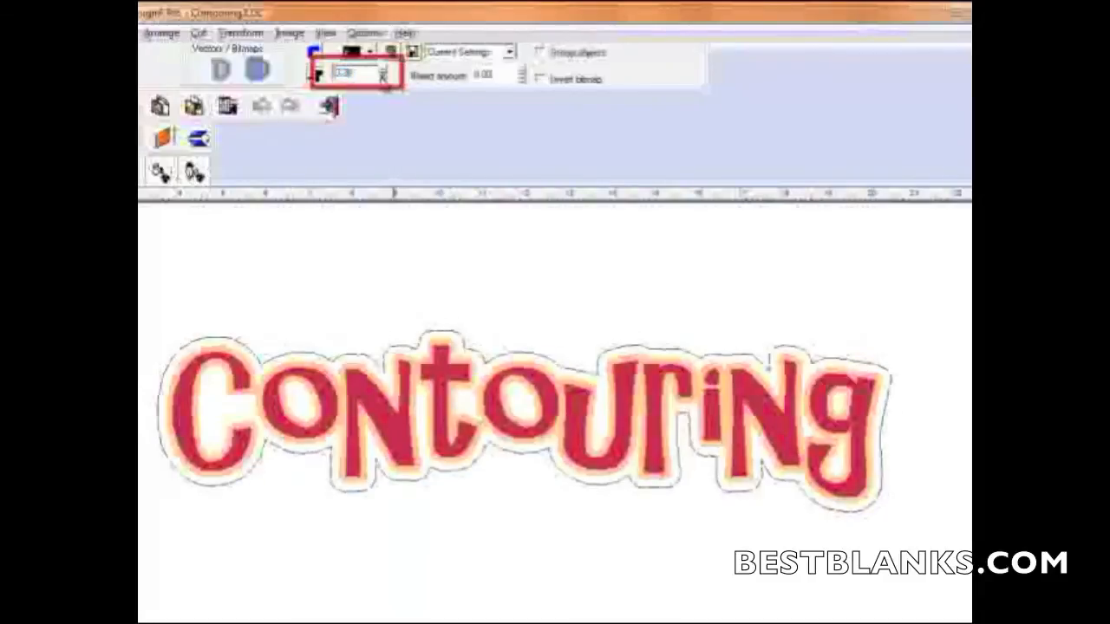
click(382, 78)
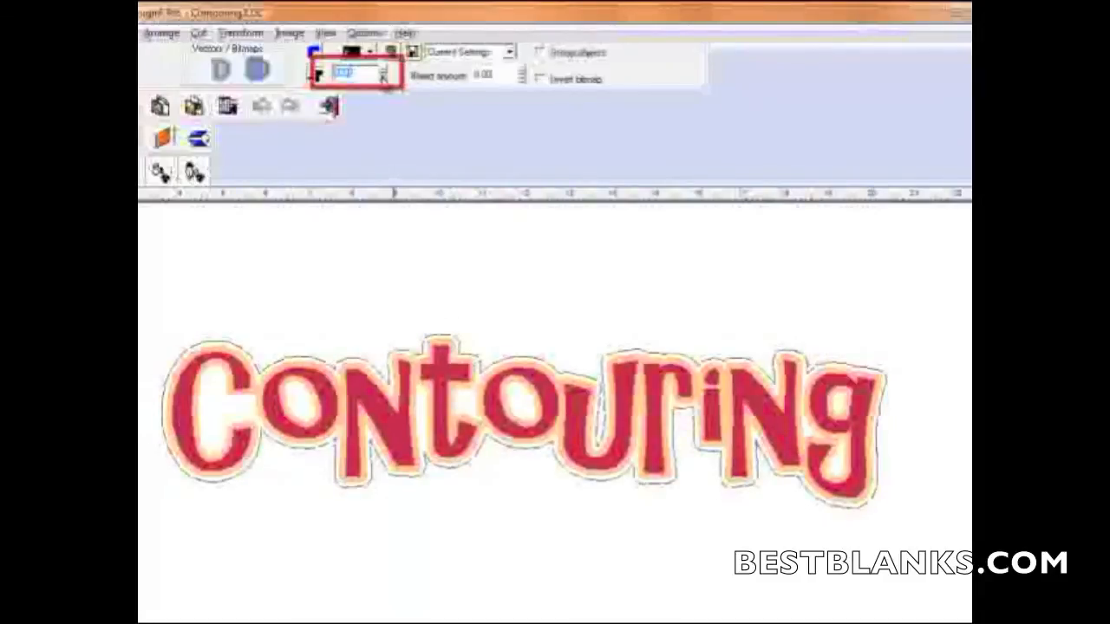
click(382, 78)
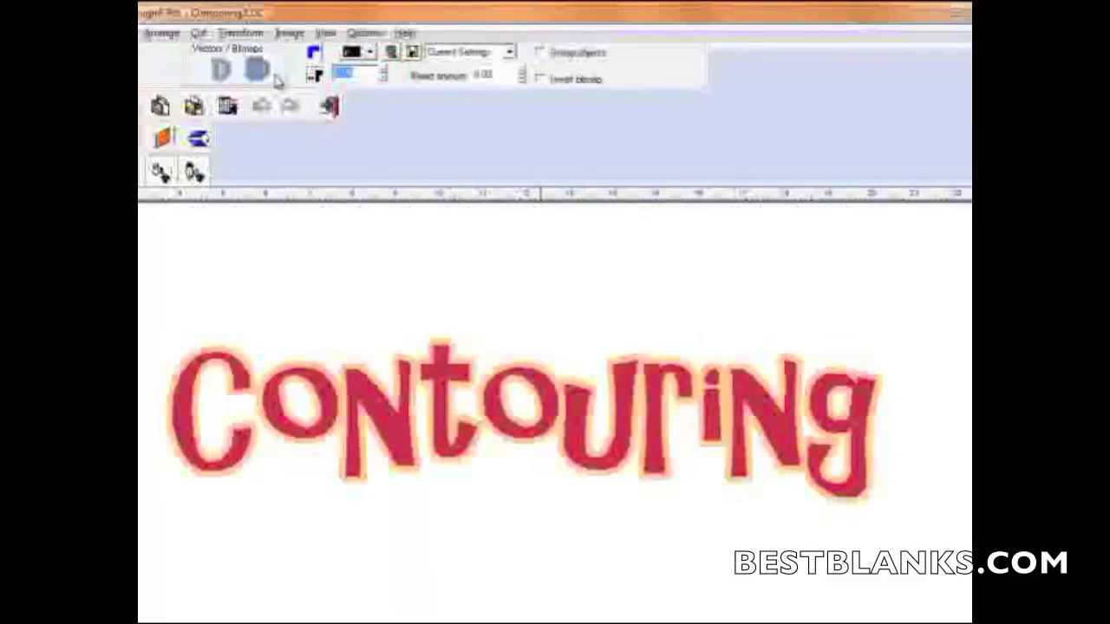
key(Return)
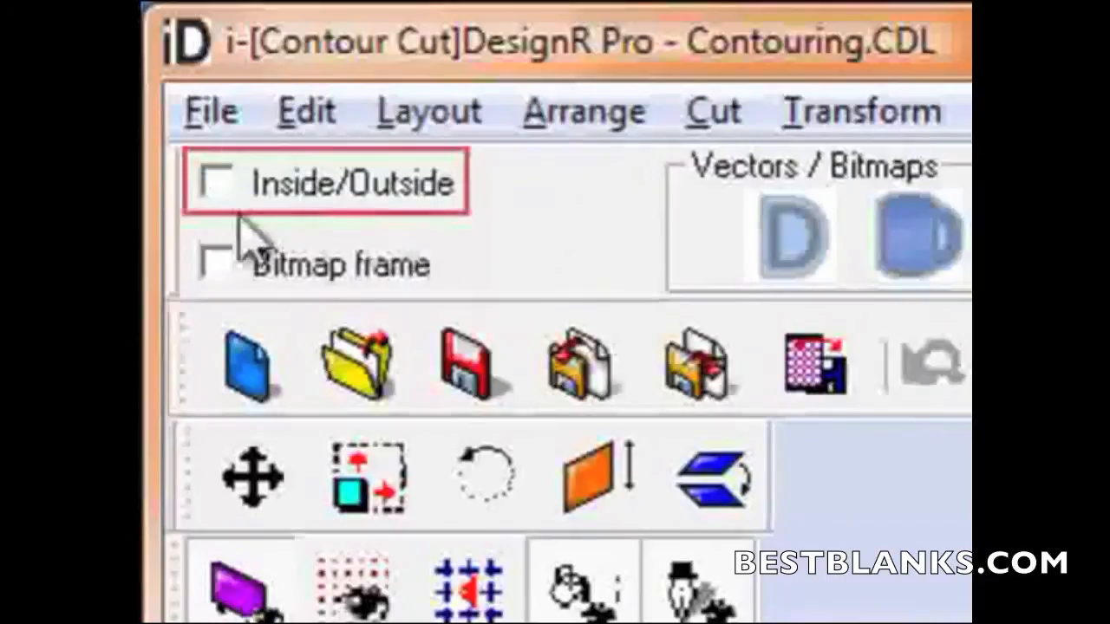
Turn on Inside/Outside contouring and apply the first corner style to the contour.
click(212, 182)
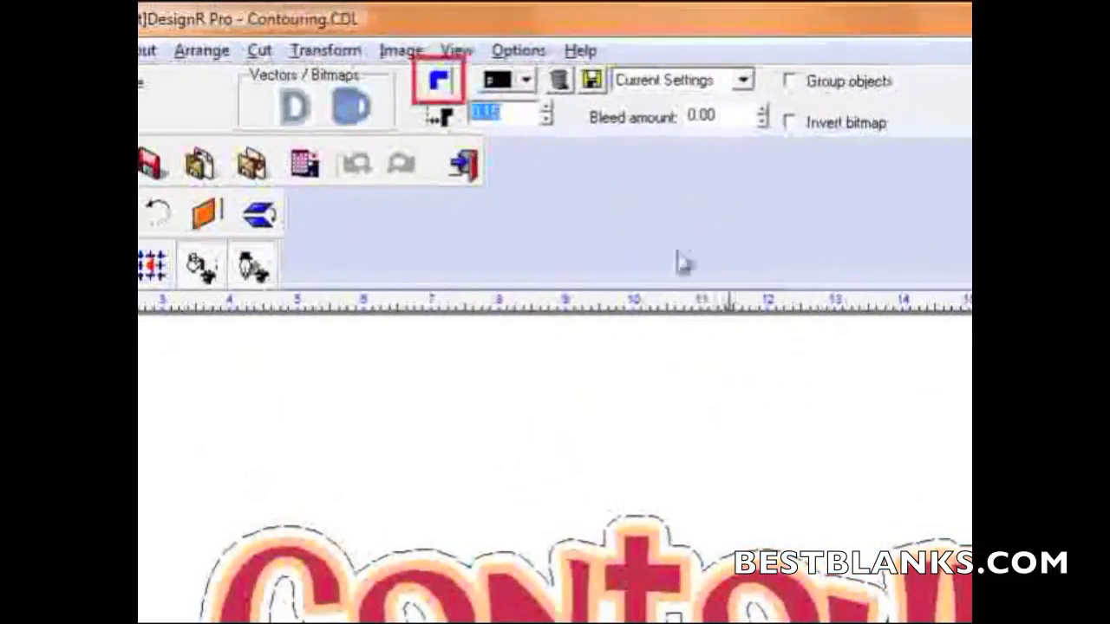
click(438, 80)
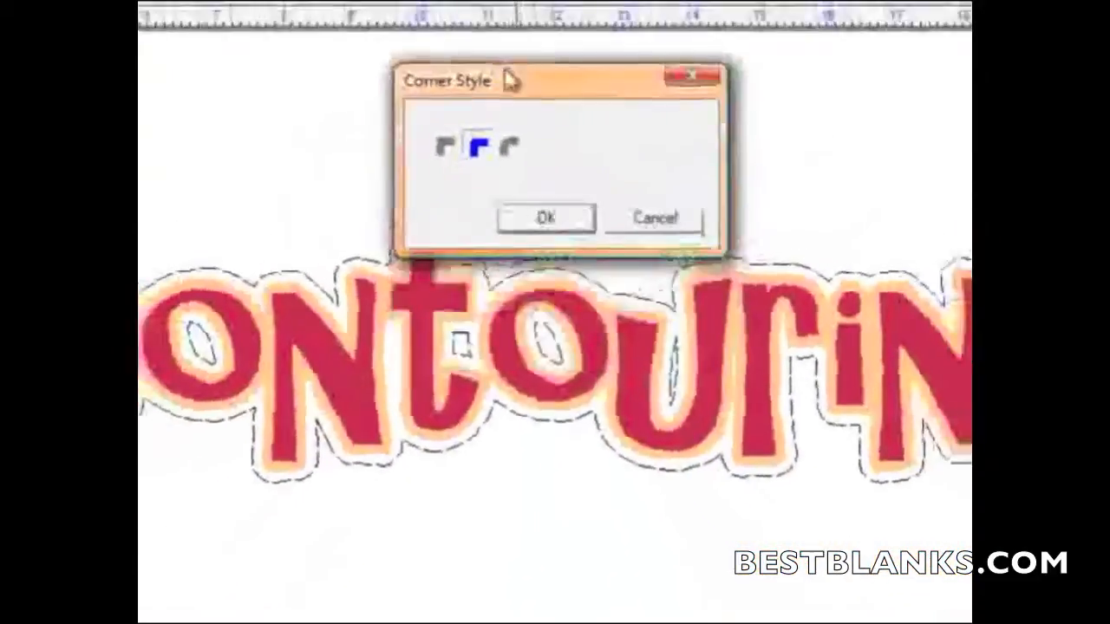
click(463, 134)
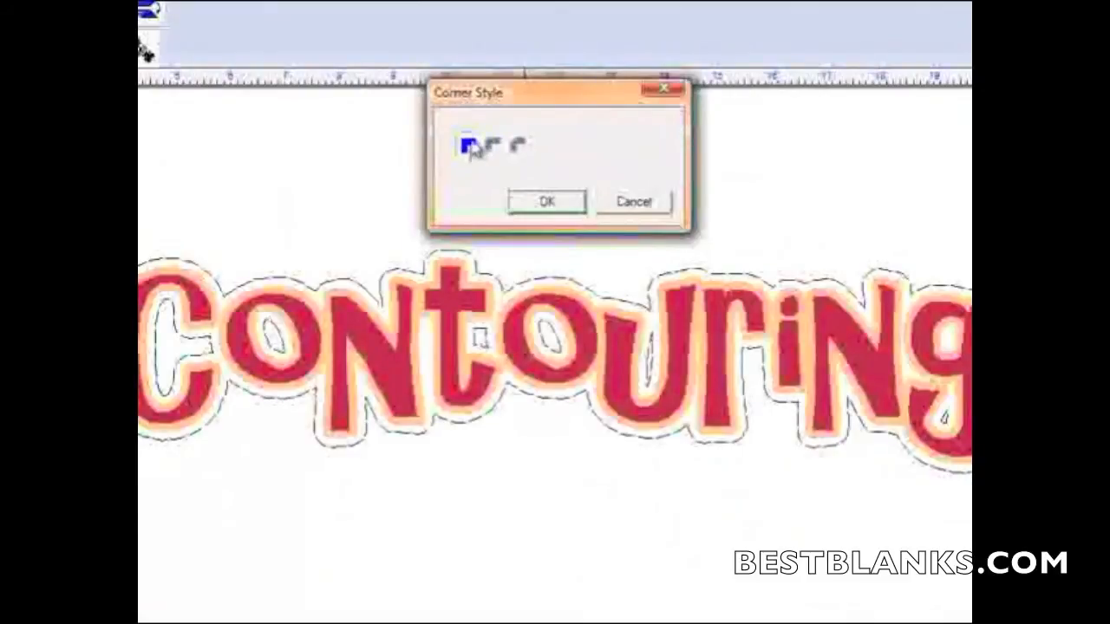
click(545, 201)
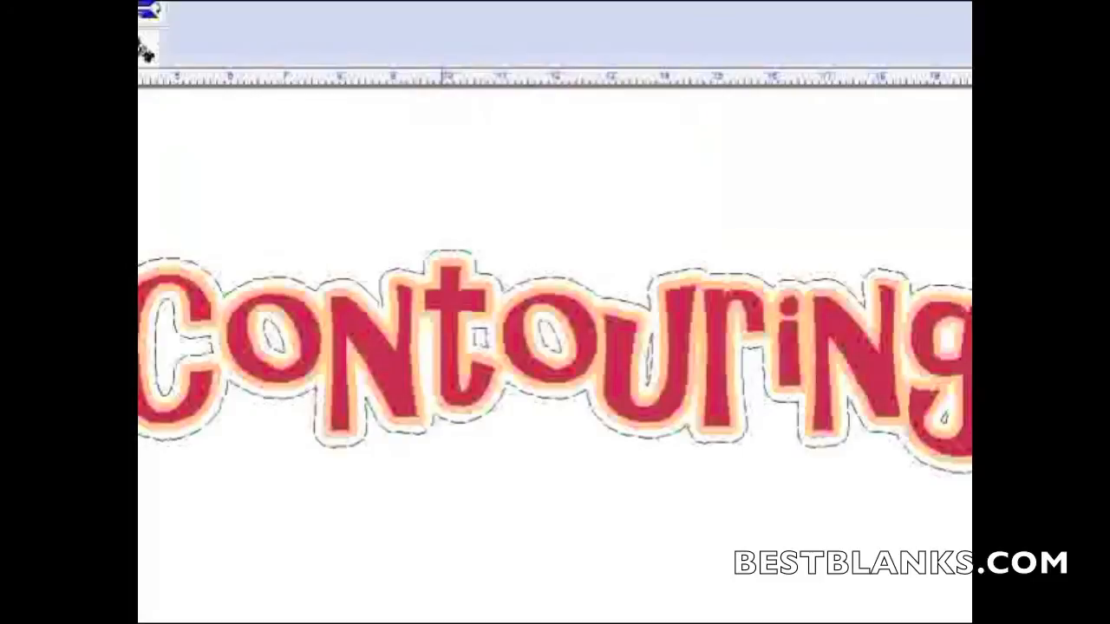
Try the rounded corner style, but apply the second corner style to the contour.
click(523, 289)
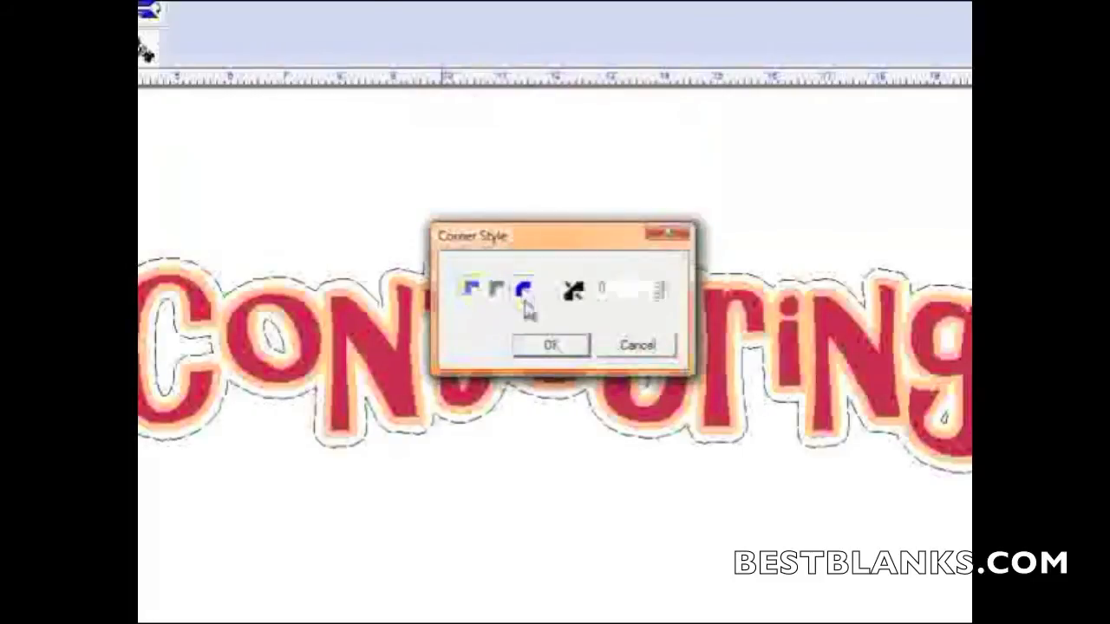
click(496, 288)
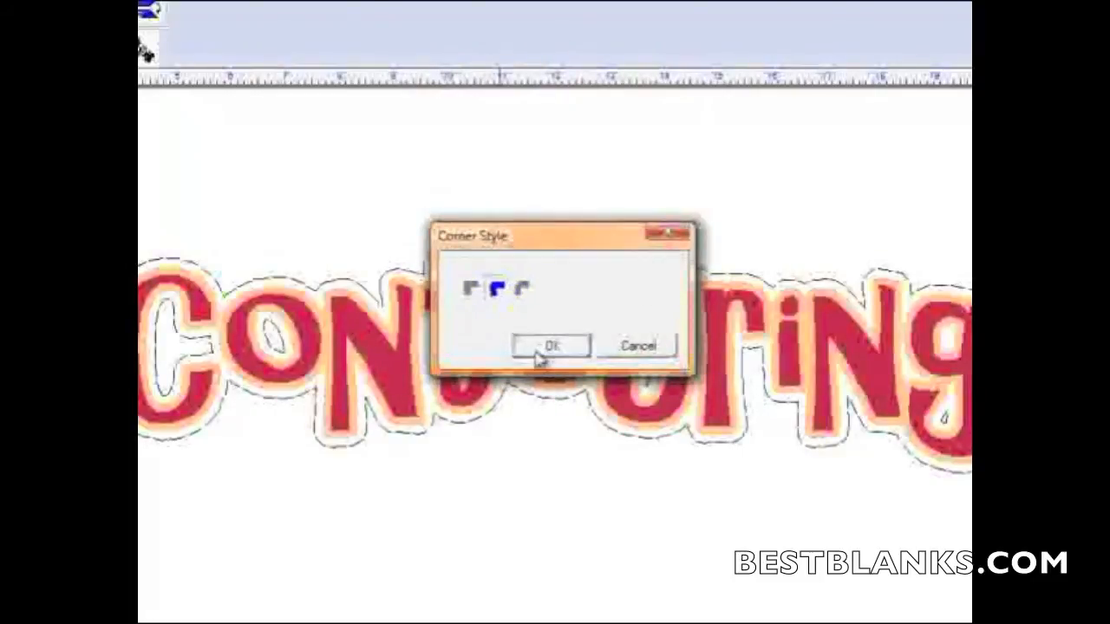
click(538, 350)
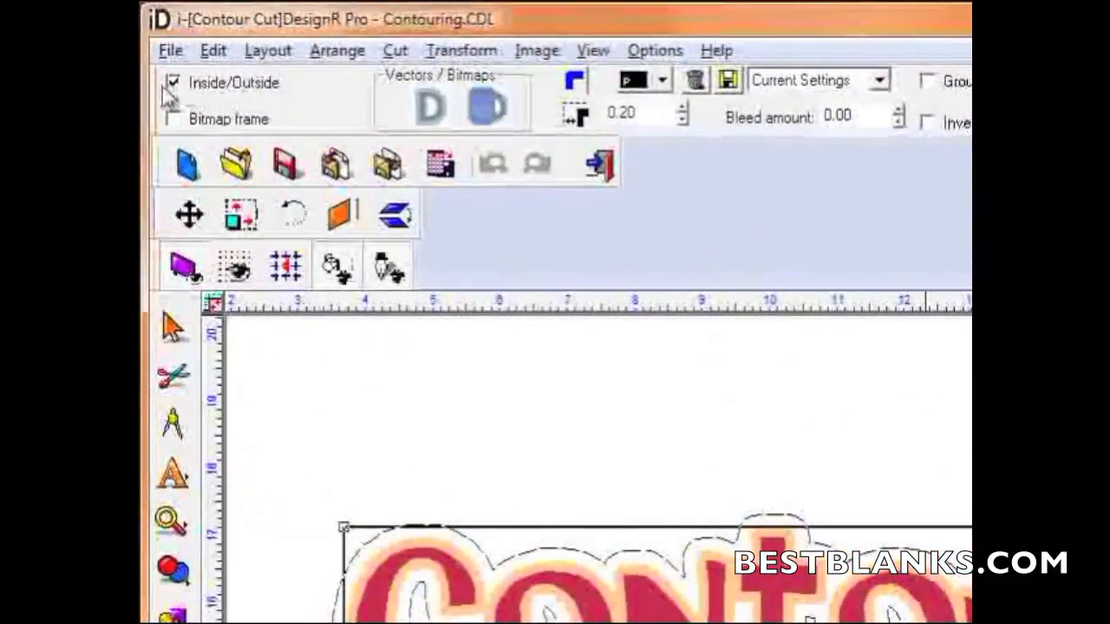
Turn off Inside/Outside contouring and set the contour offset to 0.
click(173, 84)
drag(648, 111, 587, 115)
text(0)
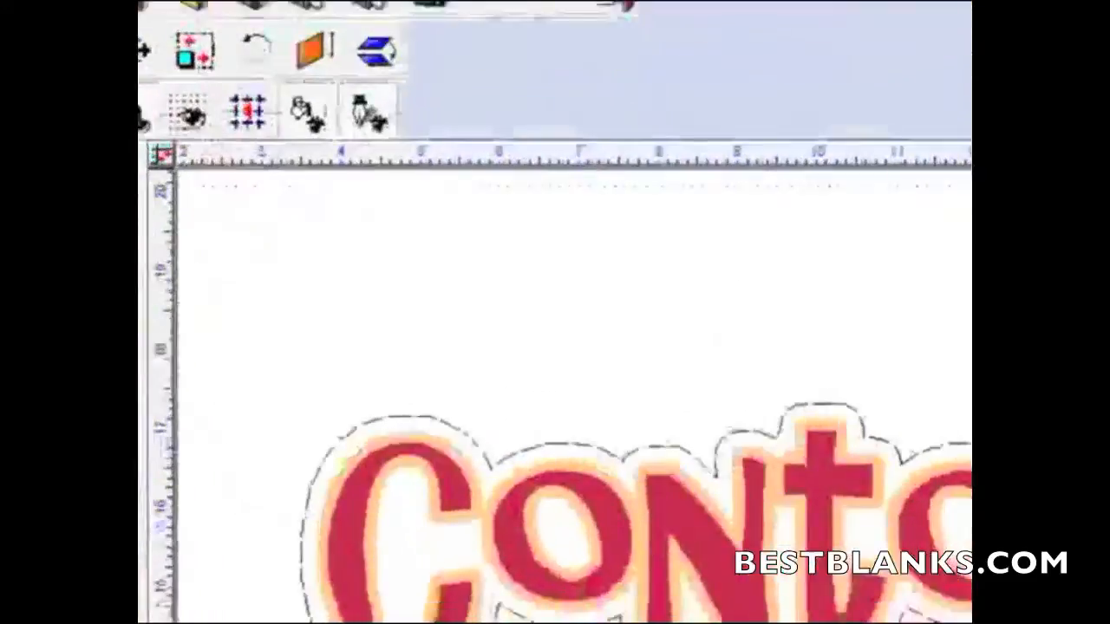
key(Return)
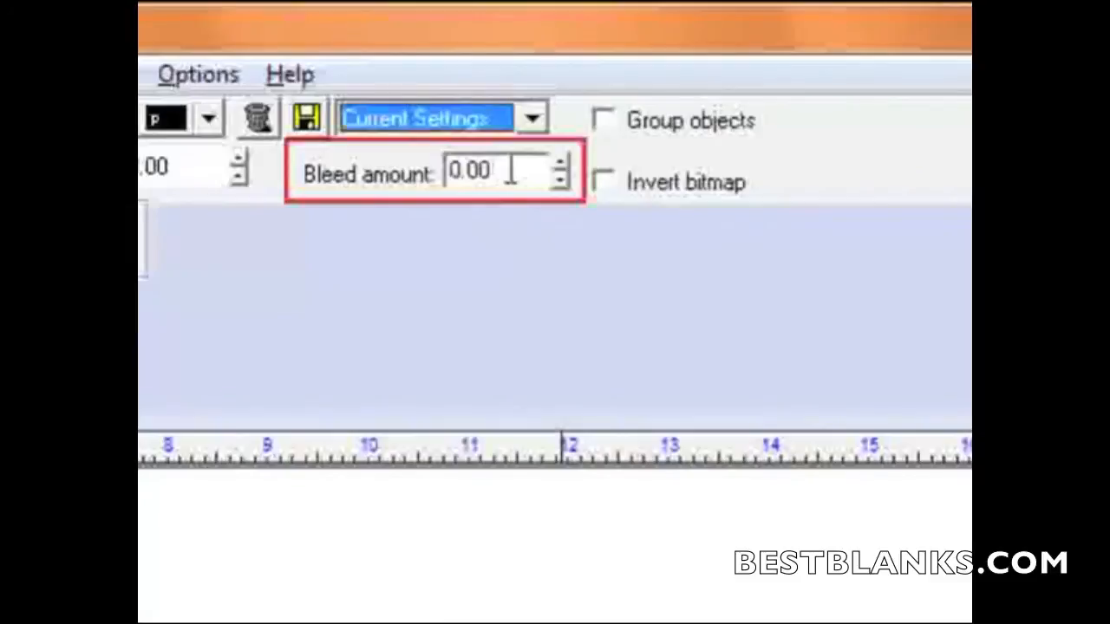
Open the contour cut's bleed amount for editing.
drag(512, 170, 309, 173)
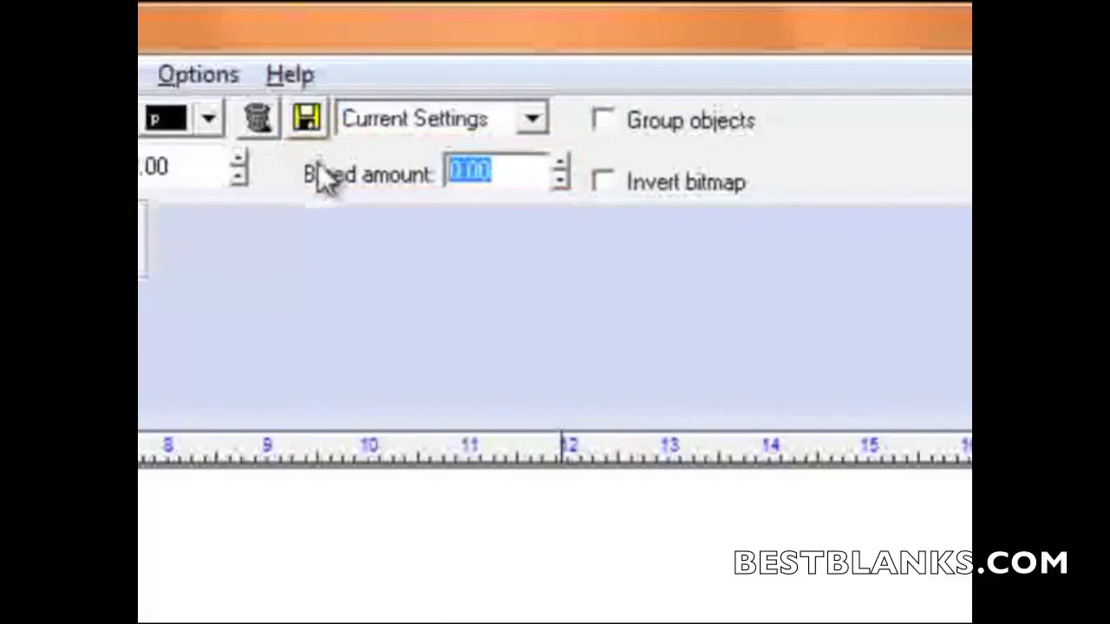